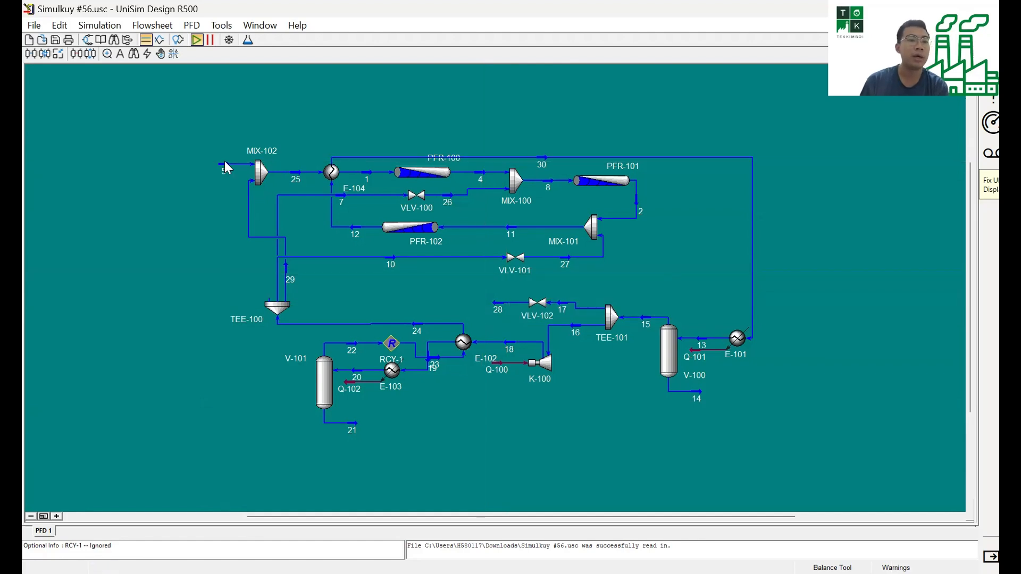
Review the master component list and the Peng-Robinson fluid package in the simulation basis, and return to the simulation environment.
key("ctrl+b")
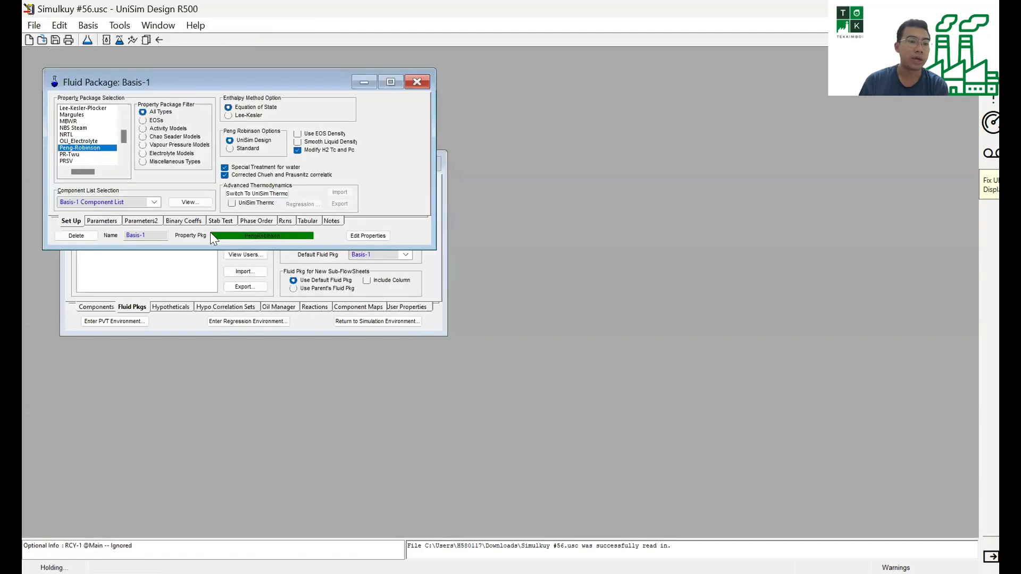
left_click(416, 83)
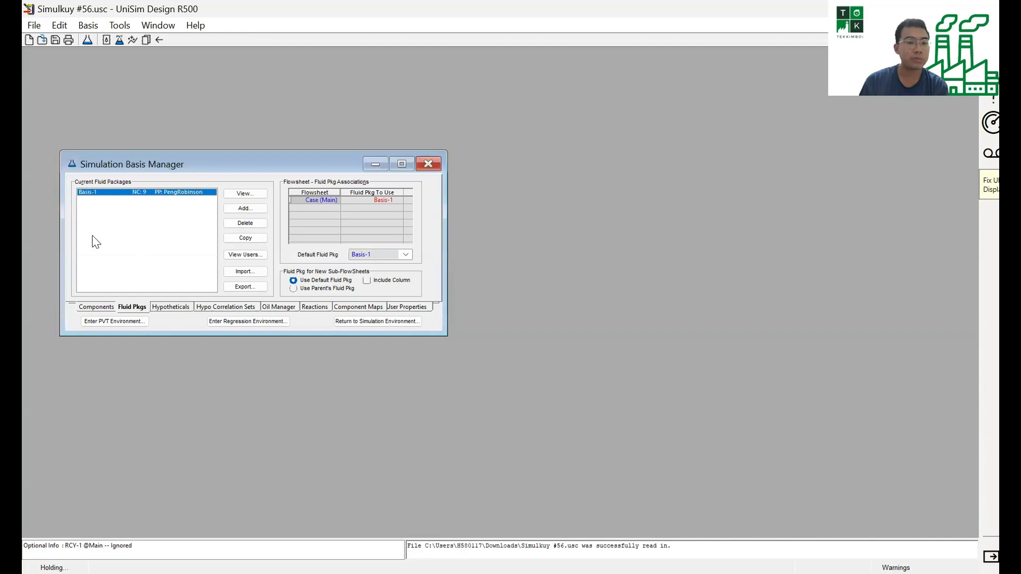
left_click(97, 307)
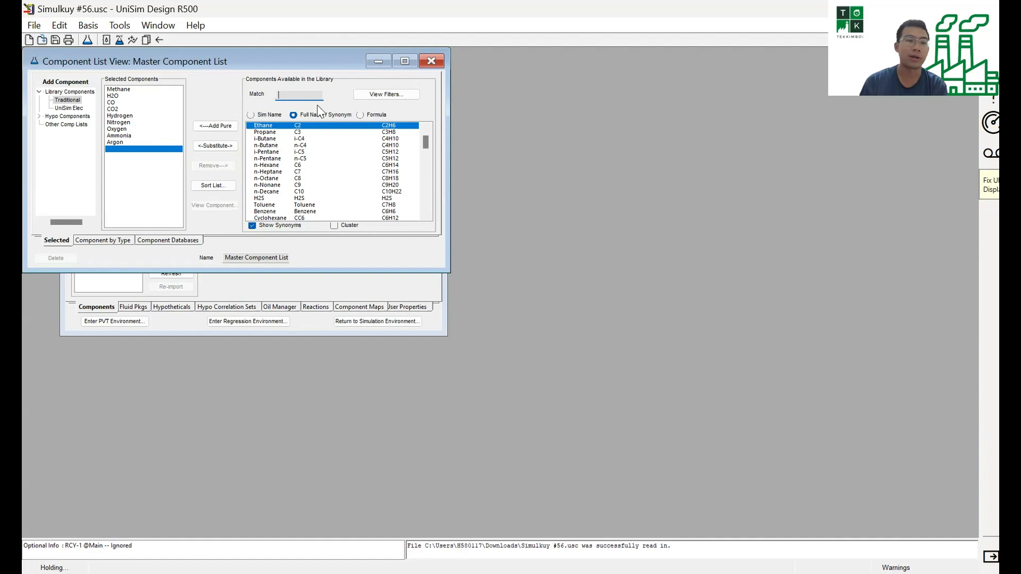
left_click_drag(241, 64, 241, 103)
left_click(433, 103)
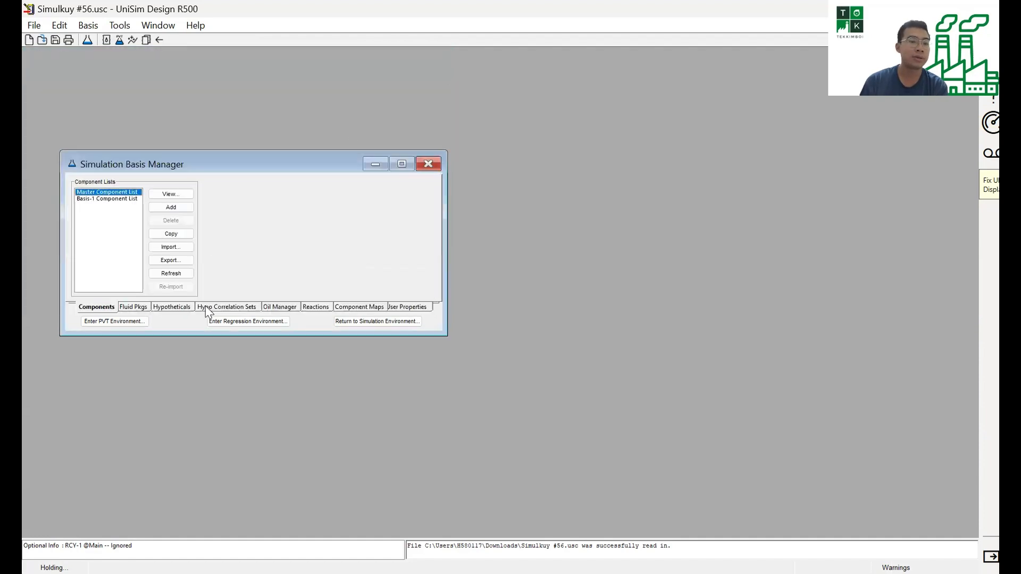
left_click(133, 307)
double_click(132, 201)
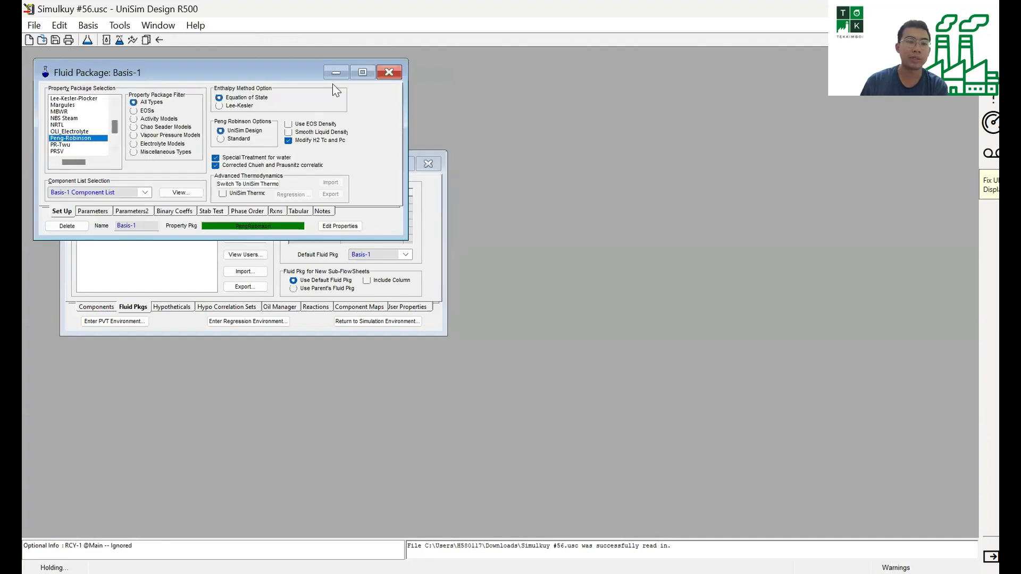
left_click(389, 72)
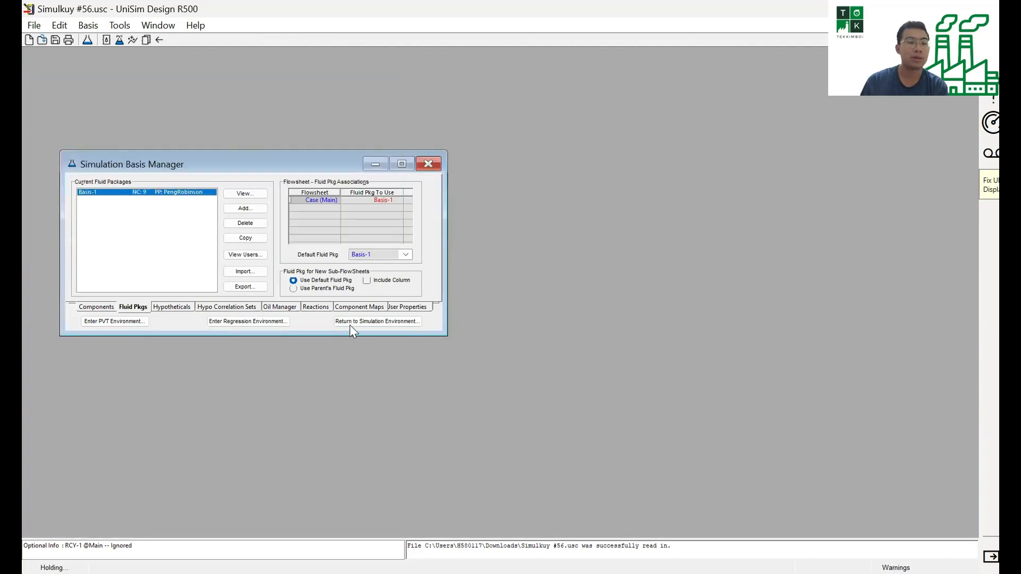
left_click(377, 321)
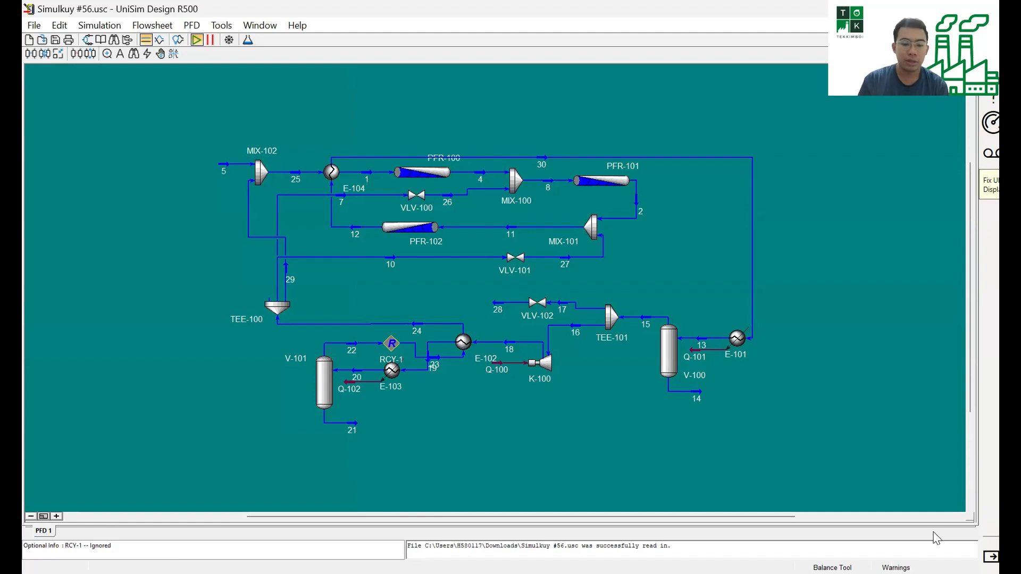
Add a Composite Curves Utility to the case and position its window clear of the utilities list.
key("ctrl+u")
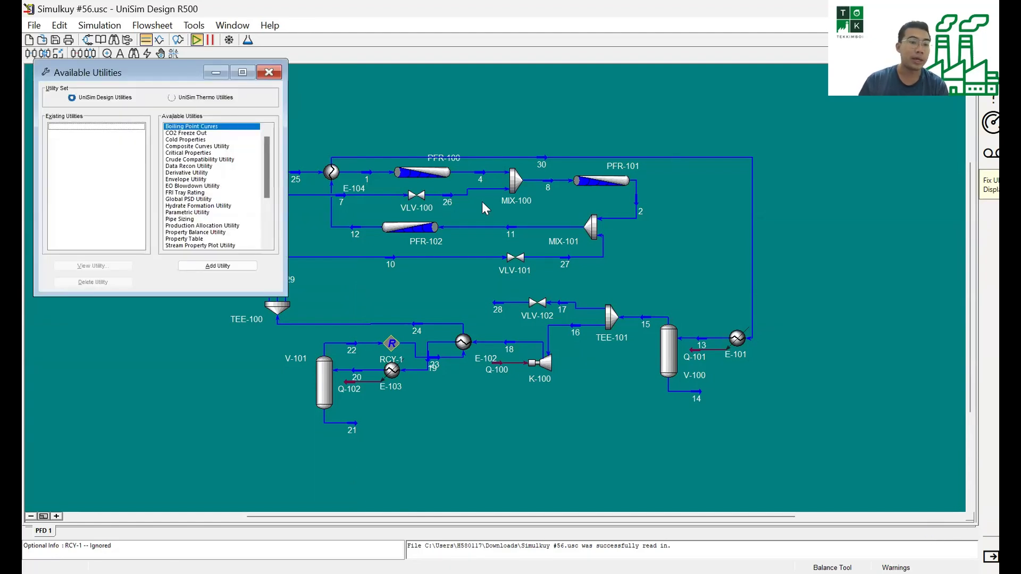
left_click(190, 147)
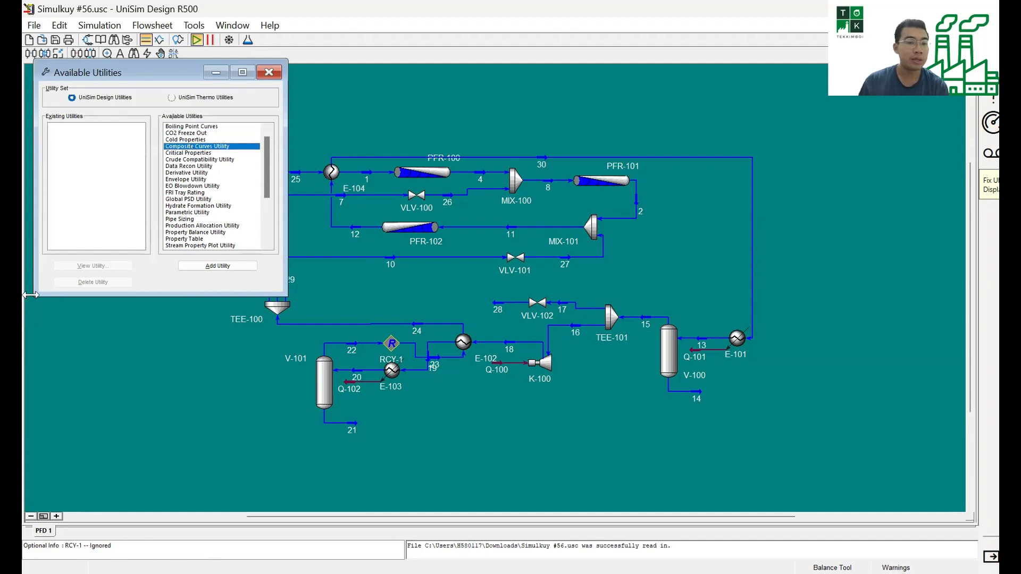
left_click(217, 265)
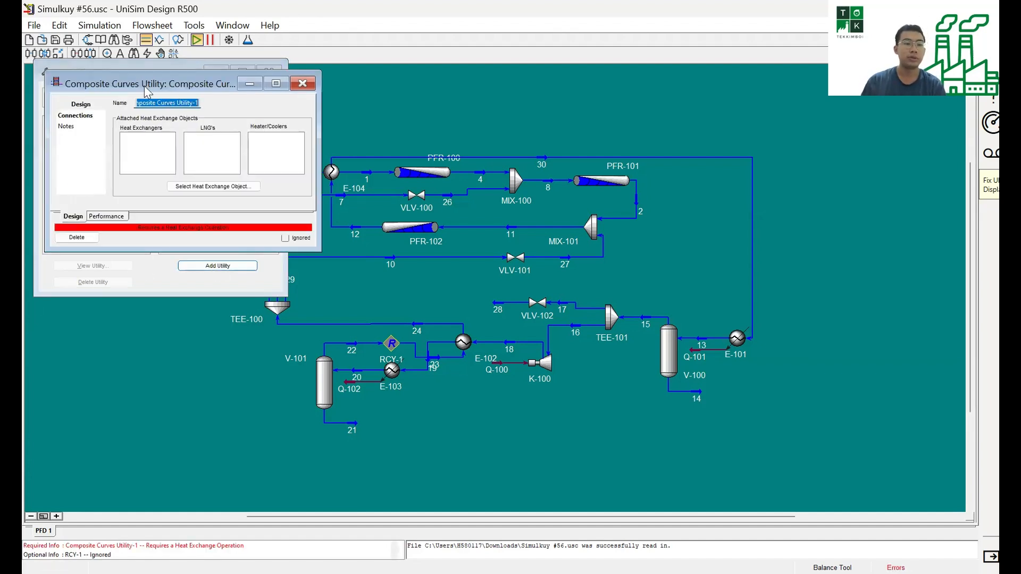
left_click_drag(145, 85, 582, 206)
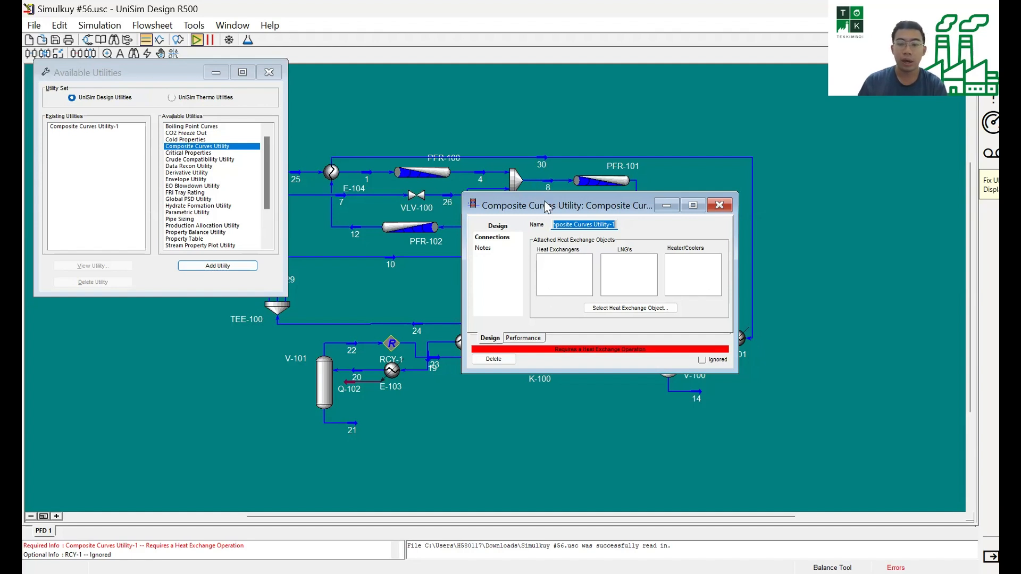
left_click_drag(544, 202, 669, 324)
Try attaching cooler E-101 to the composite curves utility, inspect its properties, and detach it again.
left_click(754, 431)
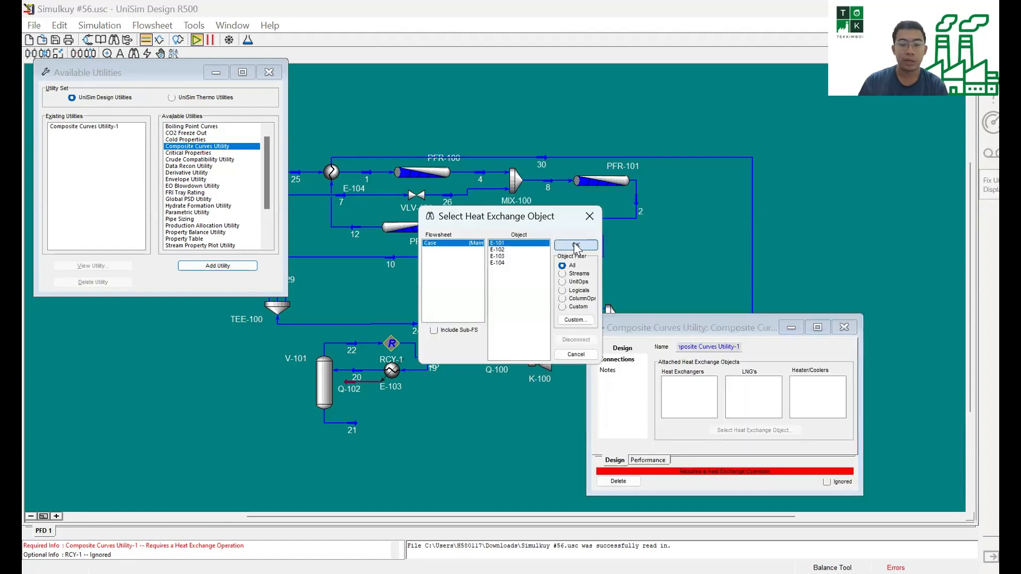
left_click(576, 246)
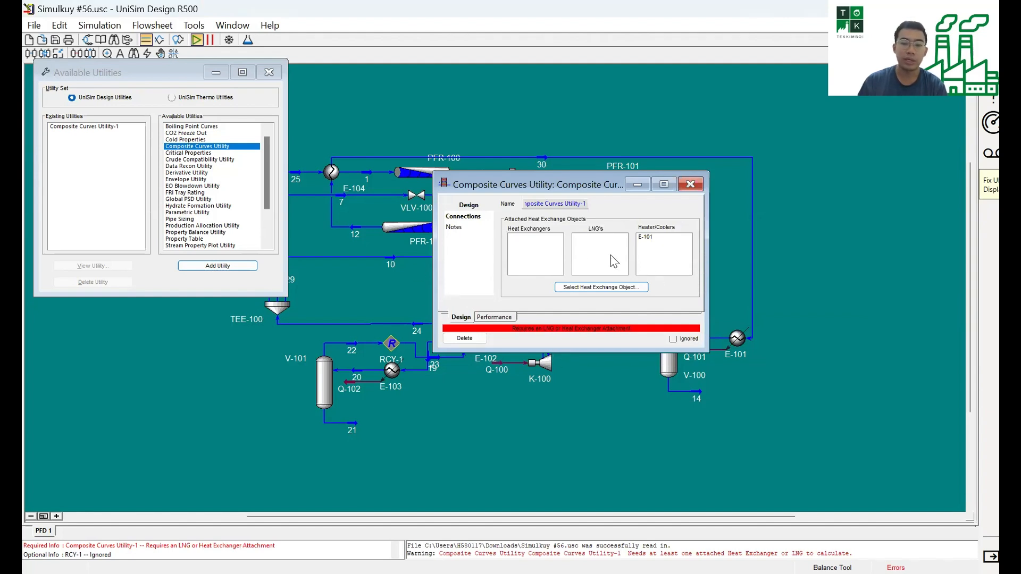
left_click(647, 240)
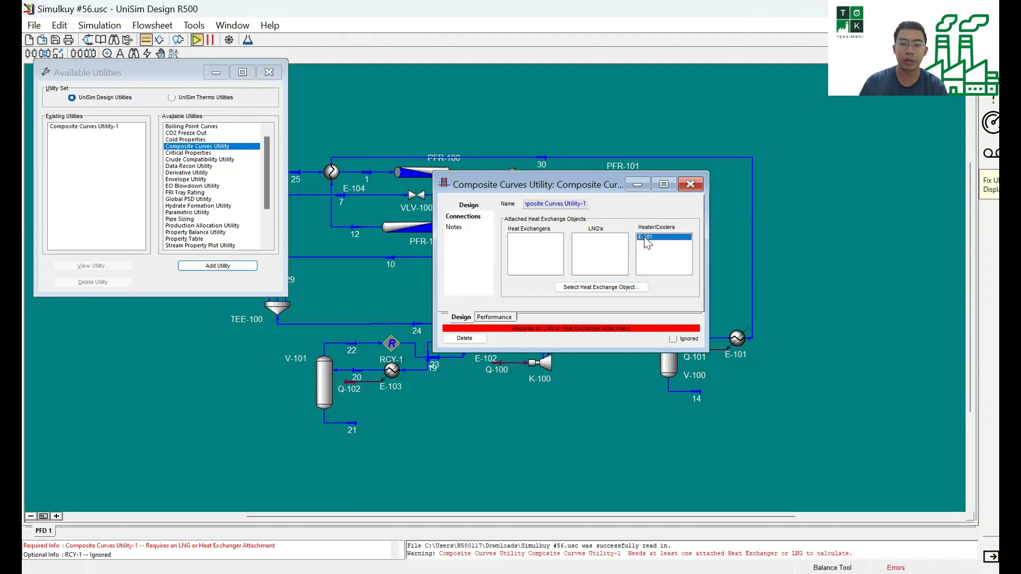
right_click(647, 242)
left_click(663, 241)
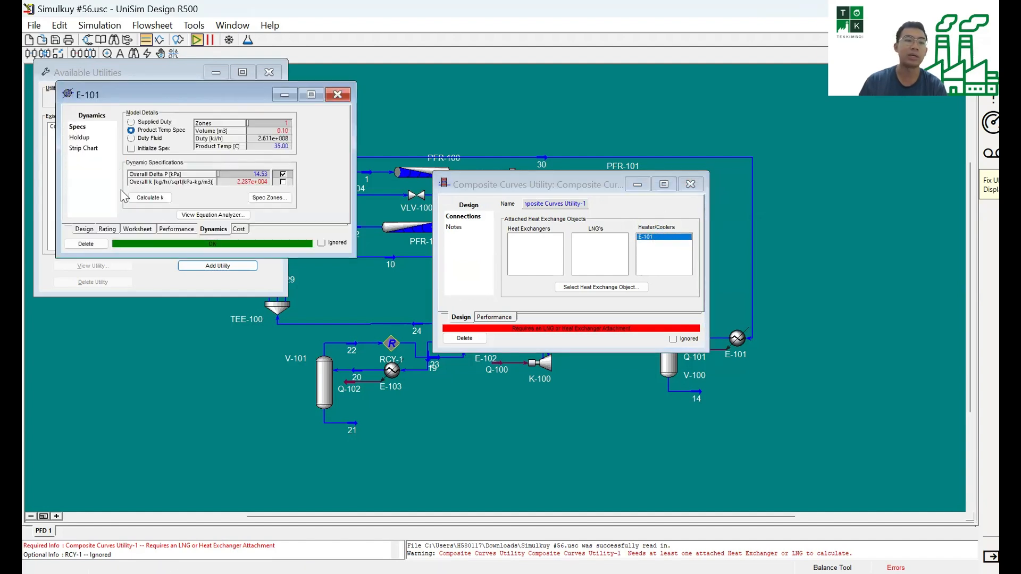
left_click(329, 99)
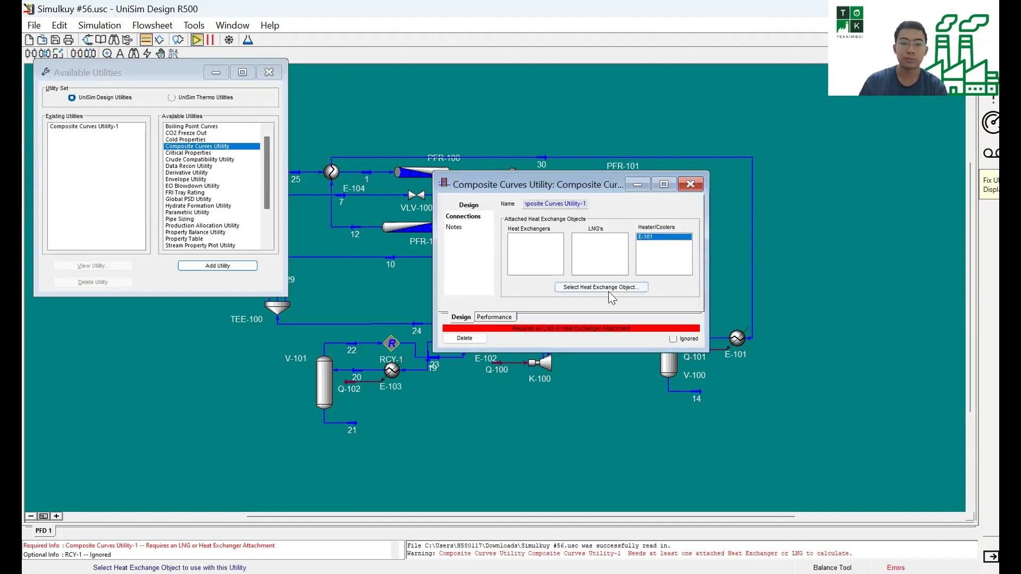
key("Delete")
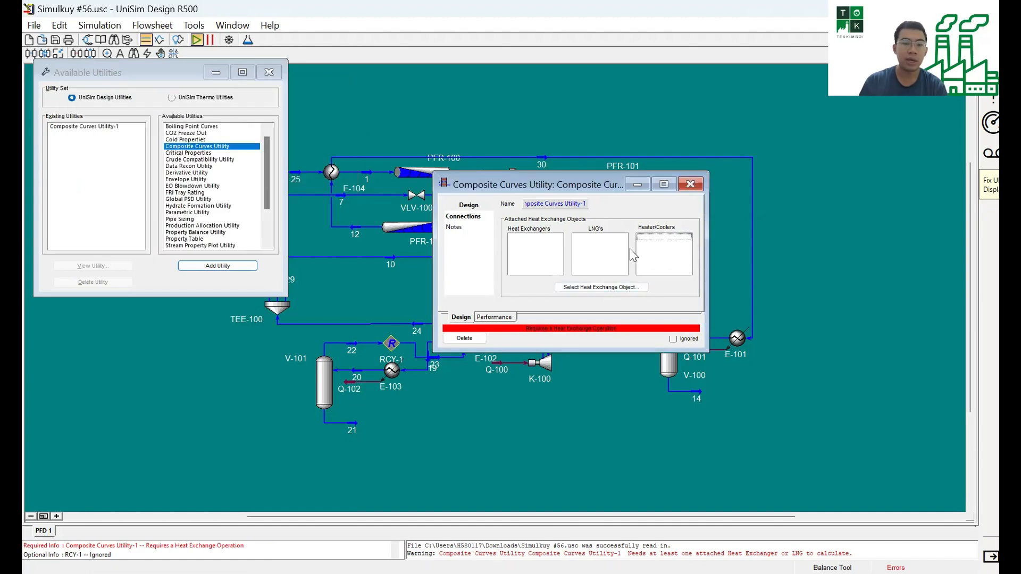
Attach heat exchanger E-102 to the composite curves utility.
left_click(617, 287)
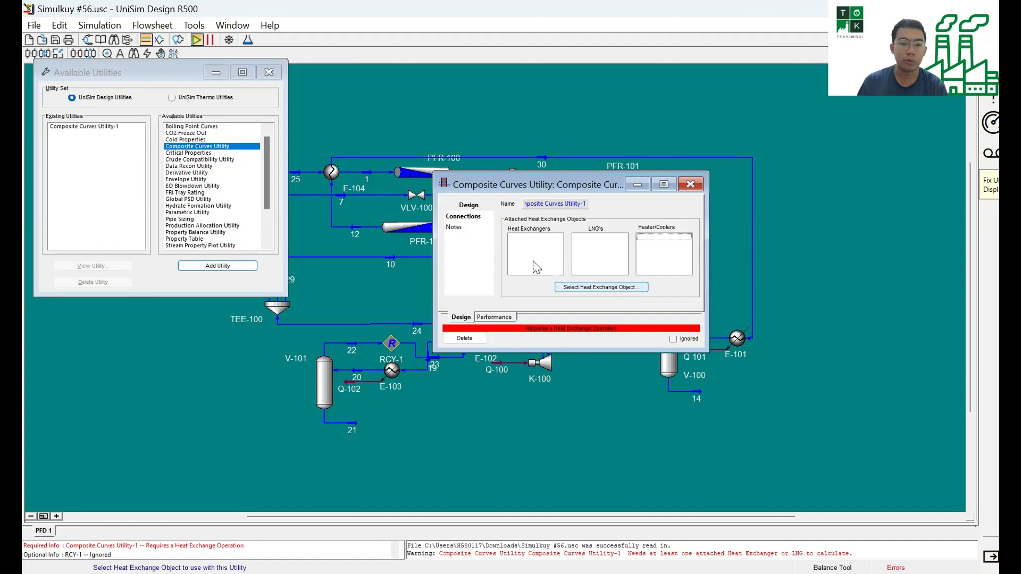
left_click(513, 249)
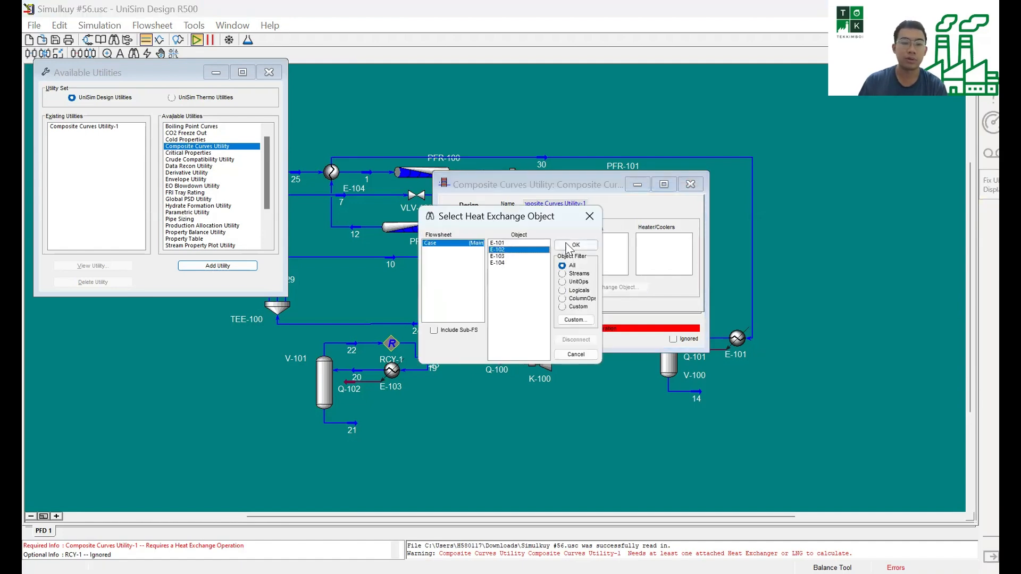
Try adding heat exchanger E-104 to the composite curves utility and remove it from the attached exchangers again.
left_click(515, 263)
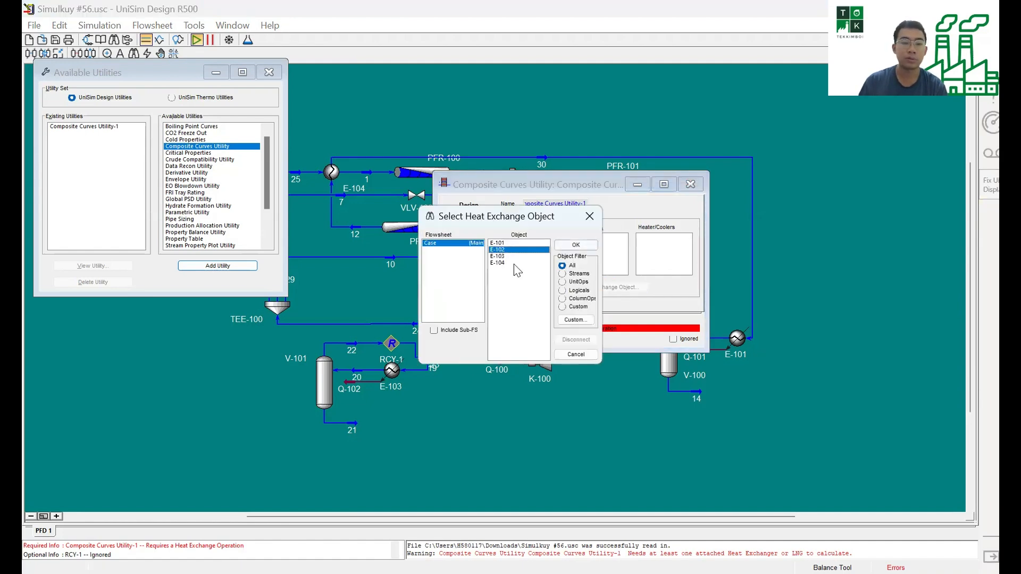
left_click(576, 245)
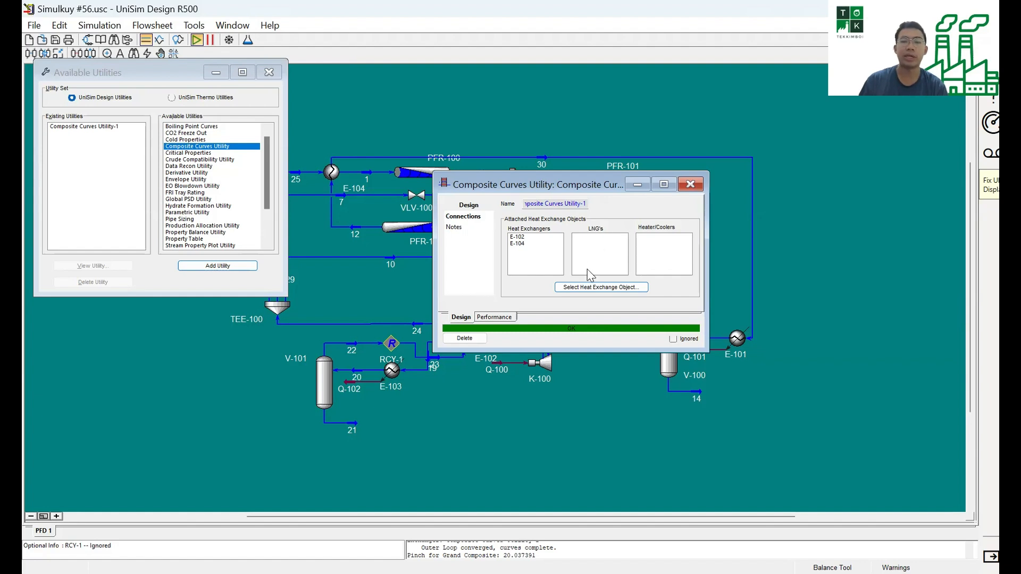
left_click(514, 245)
key("Delete")
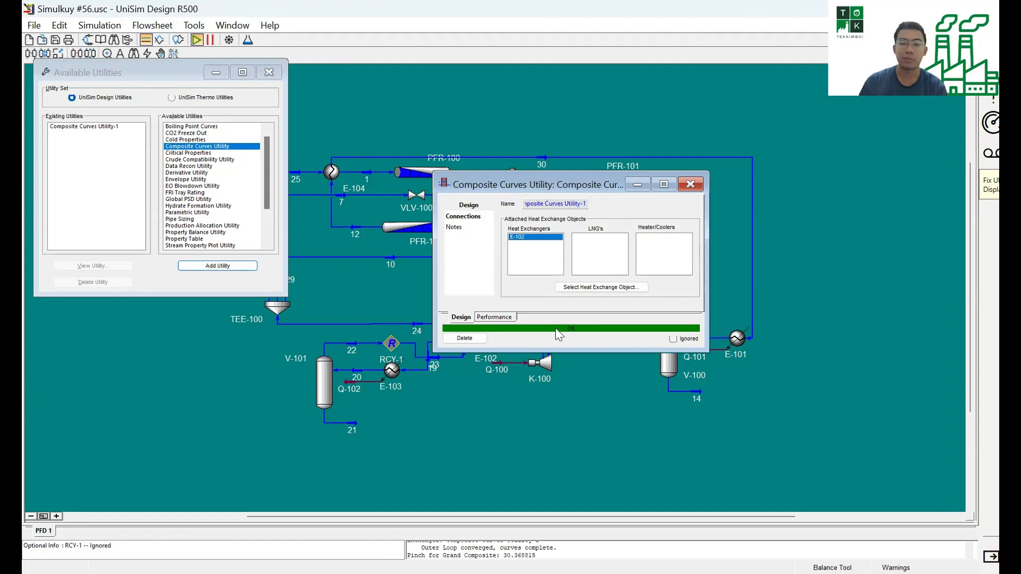
Show the utility's side results for E-102 and move the window so the exchanger's streams are uncovered on the flowsheet.
left_click(494, 317)
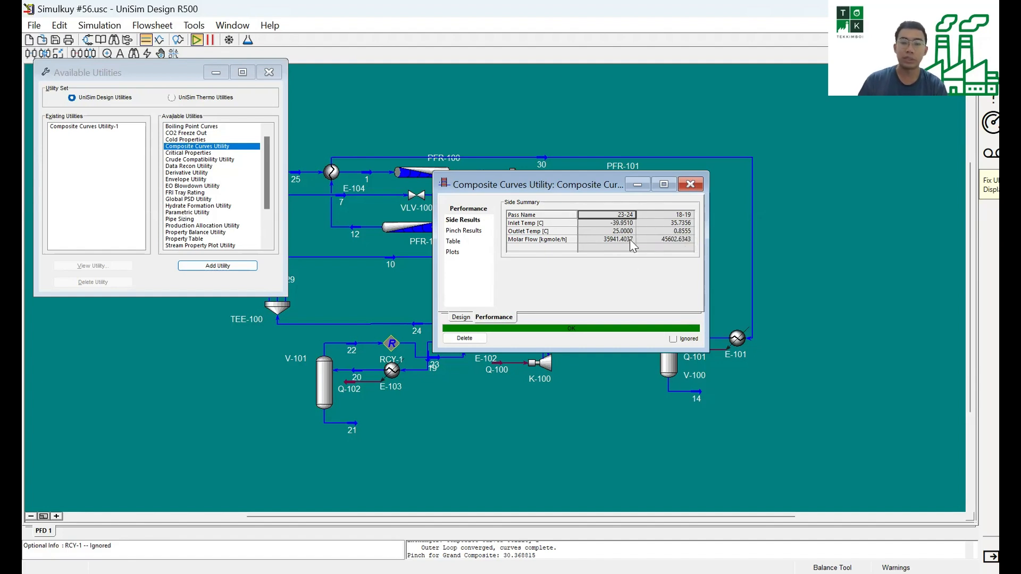
left_click(463, 317)
left_click(490, 317)
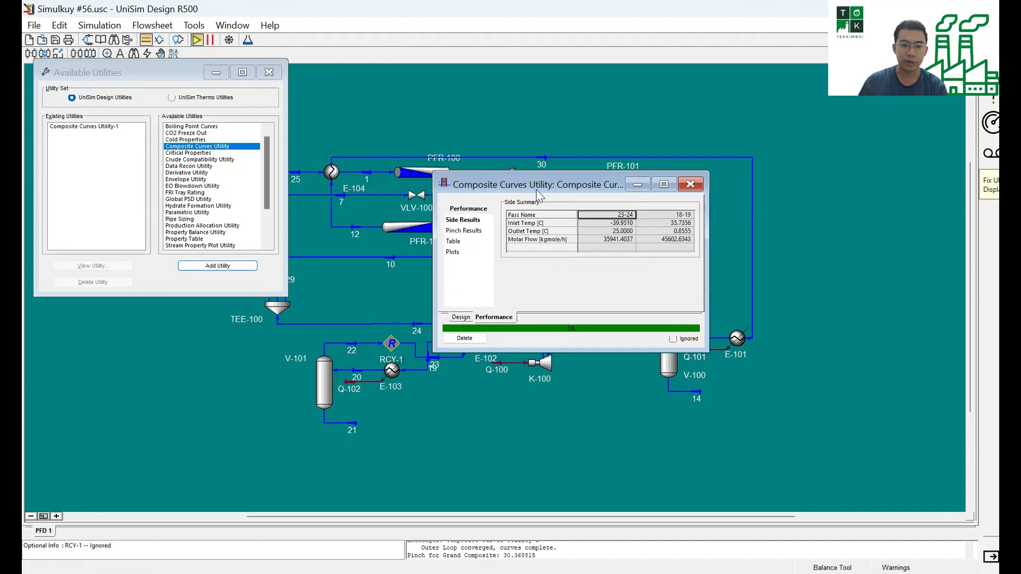
left_click_drag(536, 190, 796, 325)
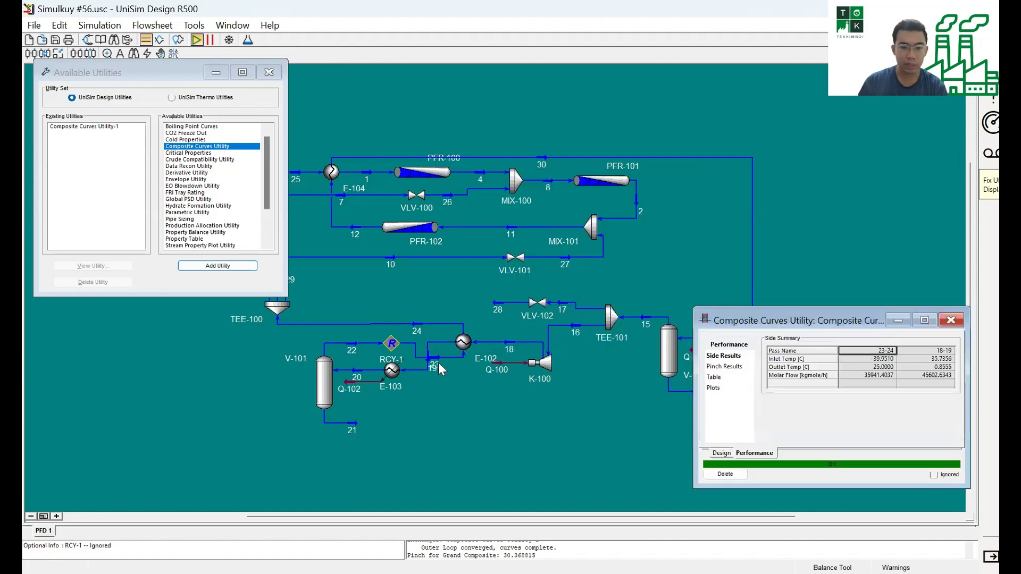
Match passes 23-24 and 18-19 to the streams around E-102 and examine their inlet temperature and molar flow in the side summary.
scroll(438, 363, "up", 1)
scroll(389, 351, "up", 1)
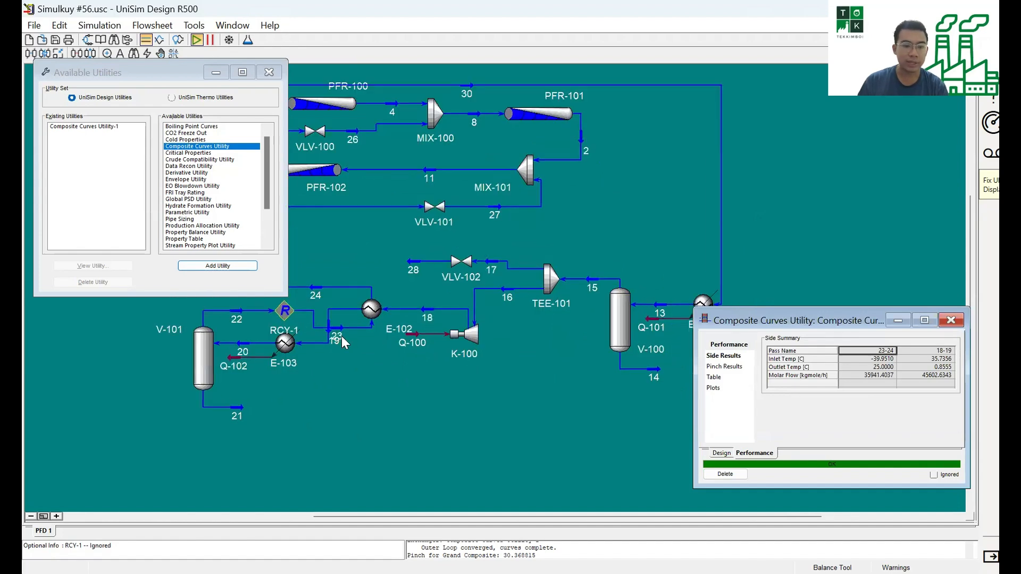
left_click(317, 288)
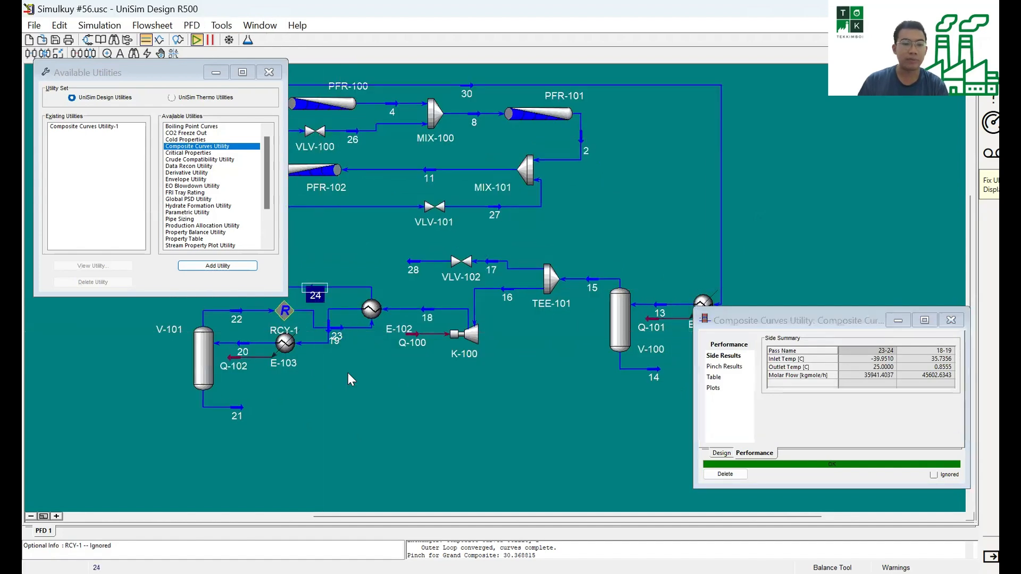
left_click(426, 318)
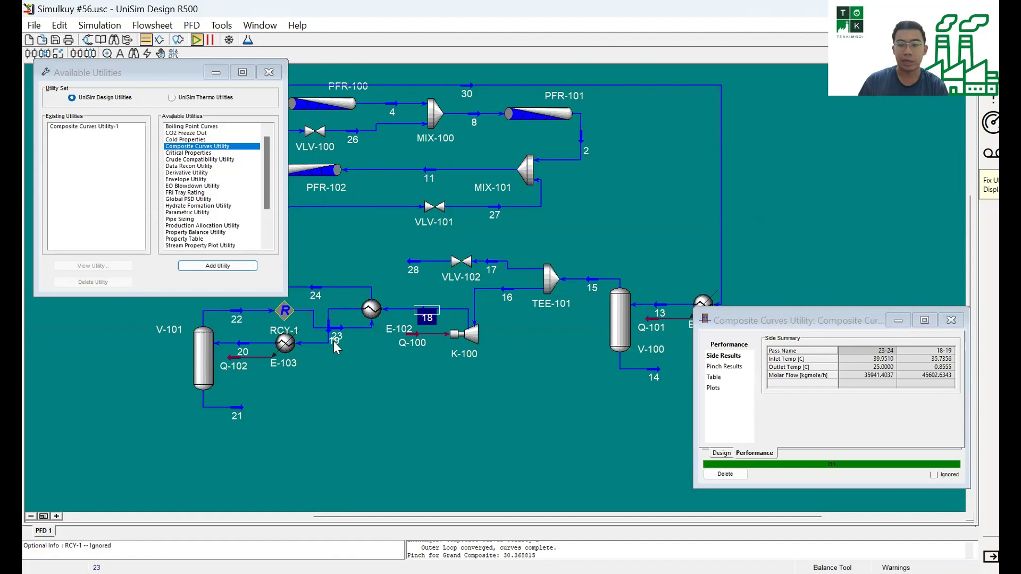
left_click(333, 341)
left_click(884, 350)
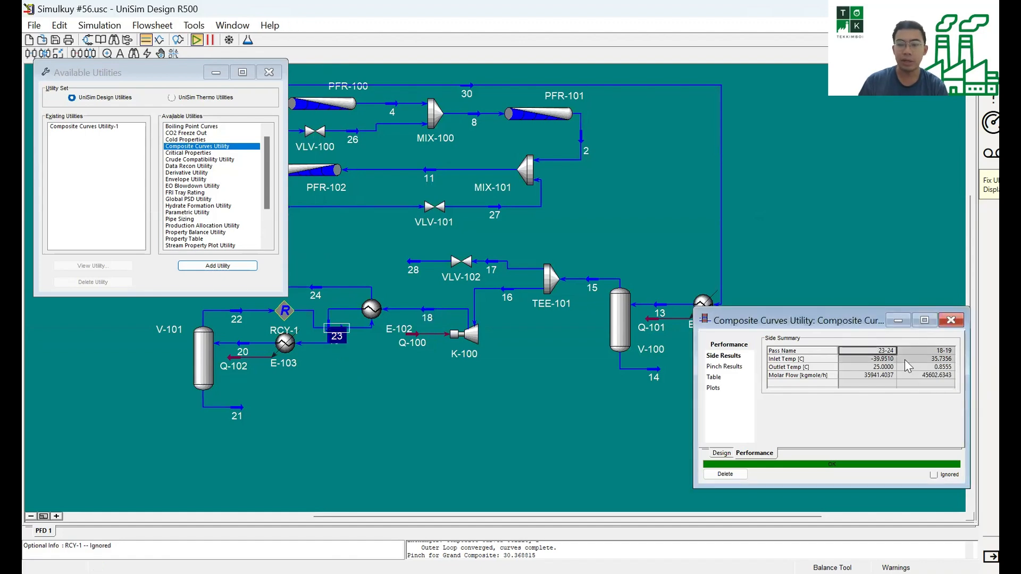
left_click(890, 359)
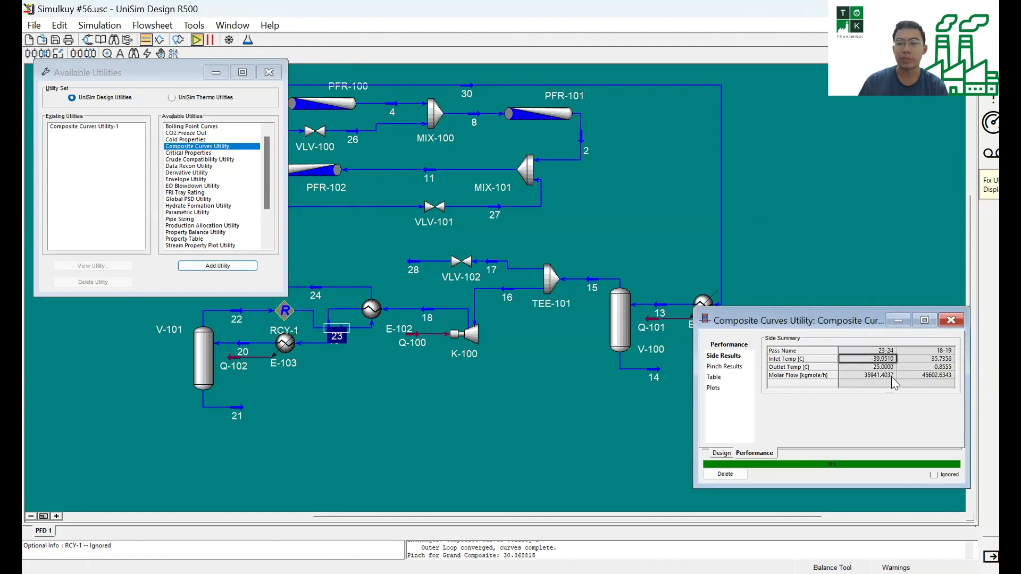
left_click(879, 376)
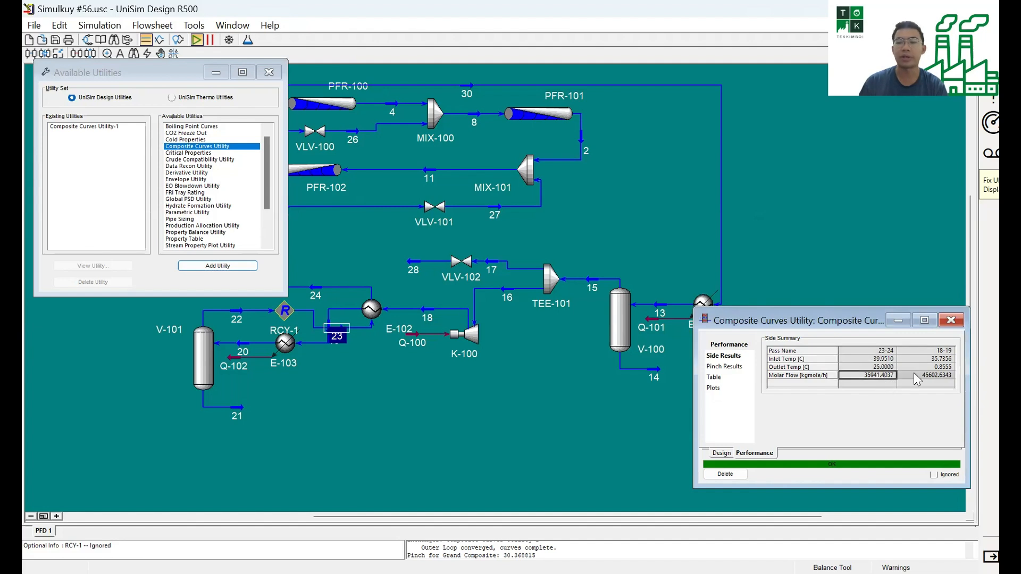
left_click(918, 373)
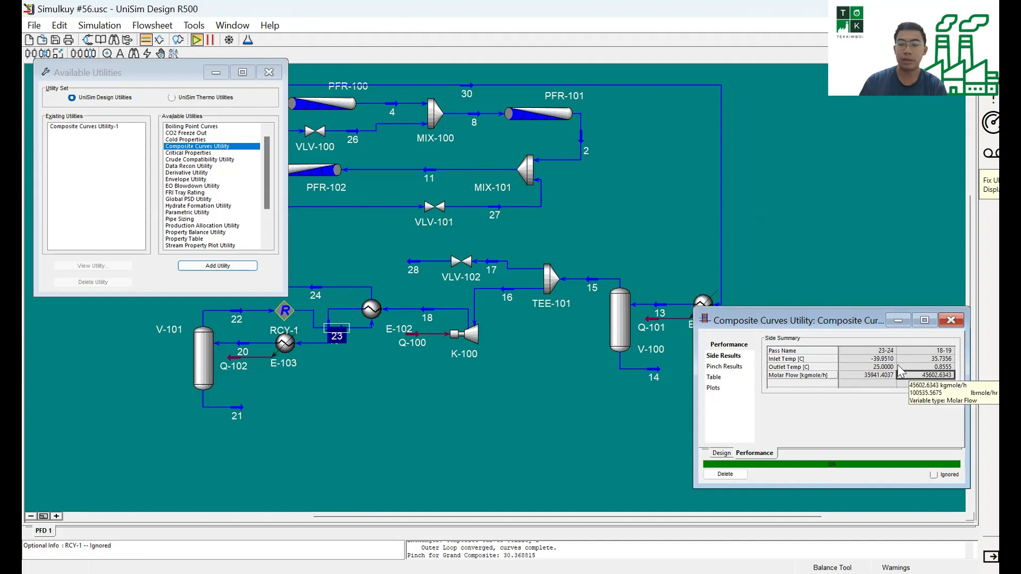
Examine the minimum approach and cold pinch temperature in the composite curves utility's pinch results.
left_click(735, 368)
left_click_drag(732, 325, 526, 187)
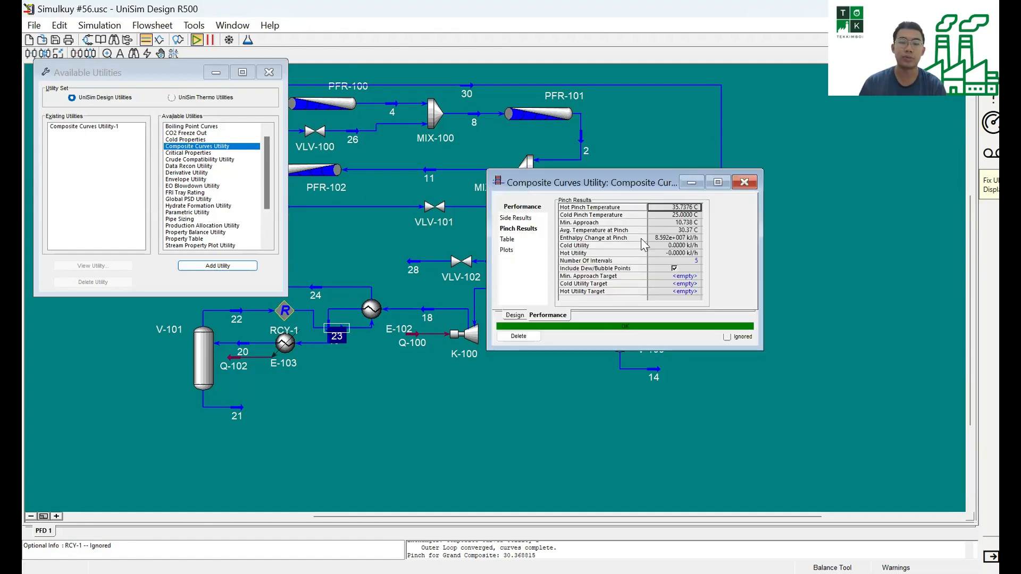
left_click(682, 224)
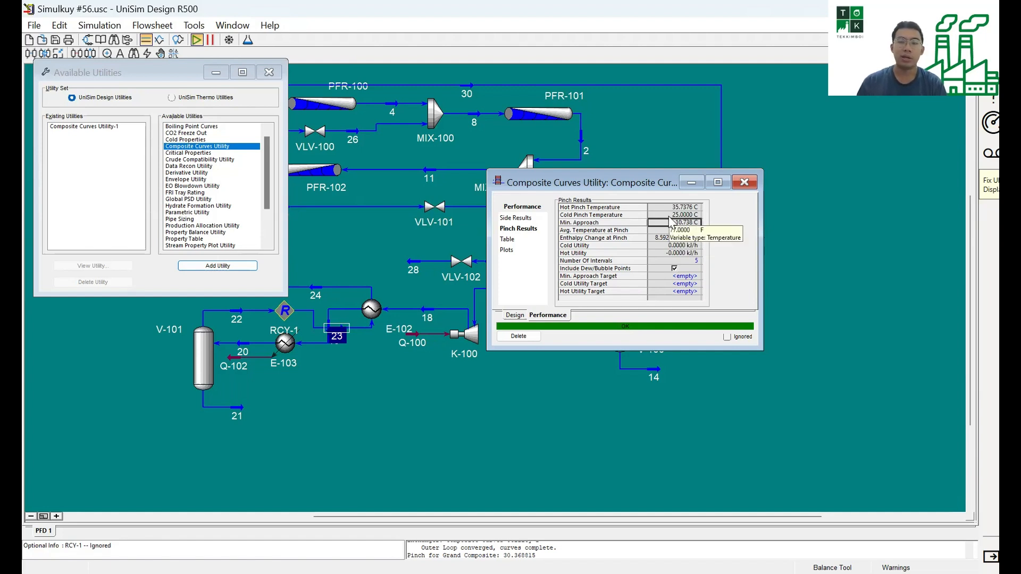
left_click(682, 215)
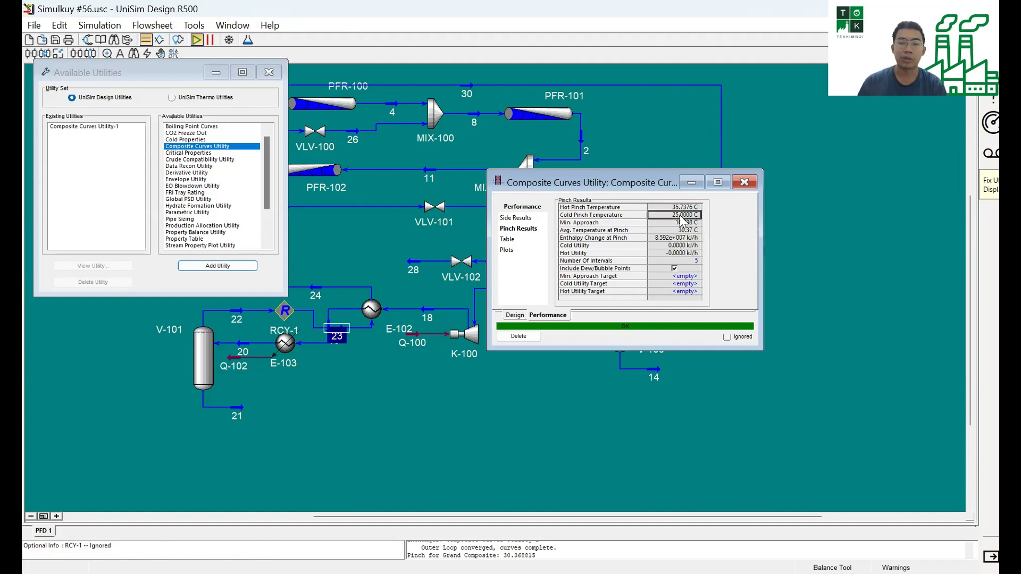
Examine the average temperature at pinch, the enthalpy change at pinch and the cold utility in the utility's pinch results.
mouse_move(698, 242)
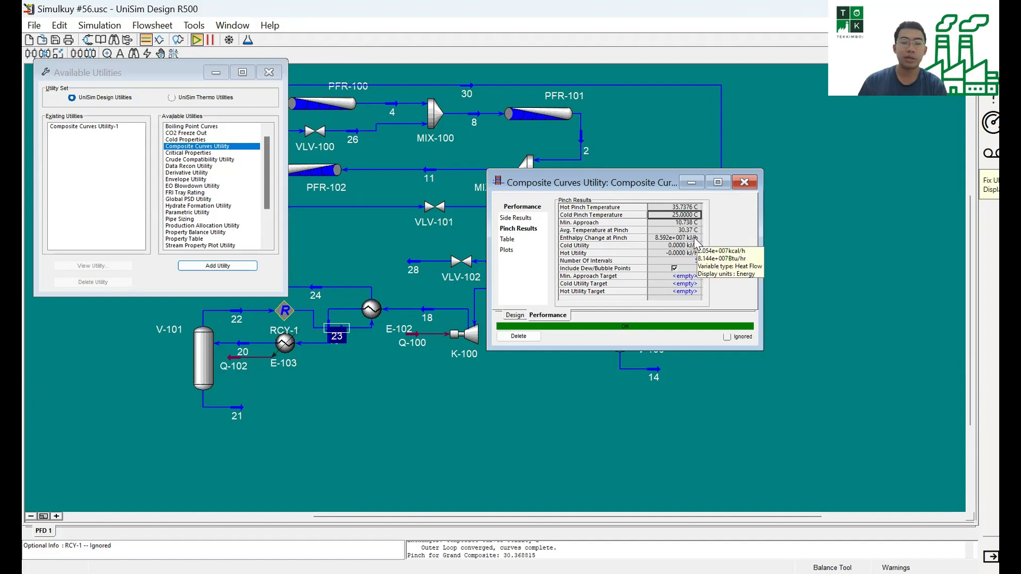
left_click(682, 232)
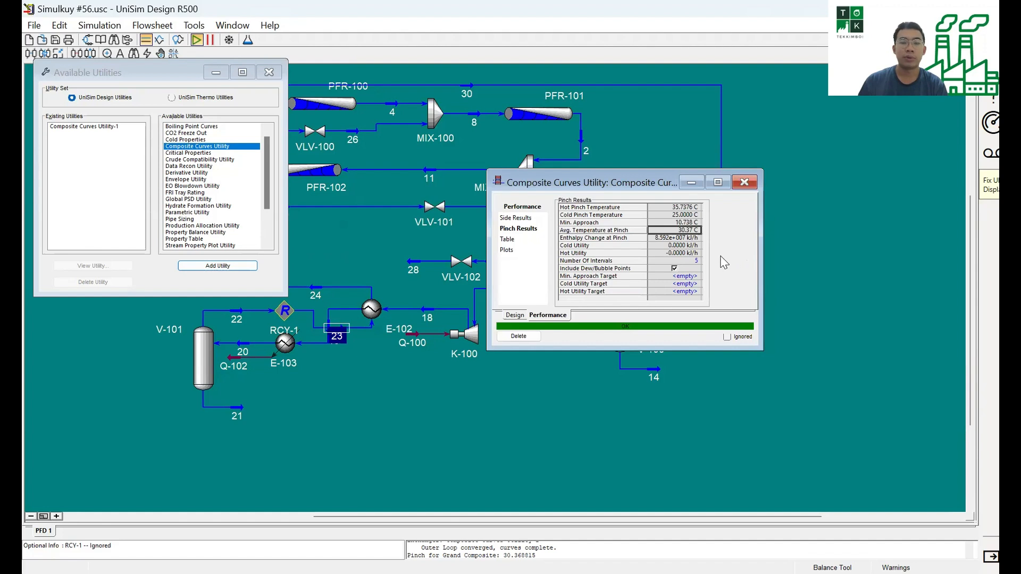
left_click(690, 246)
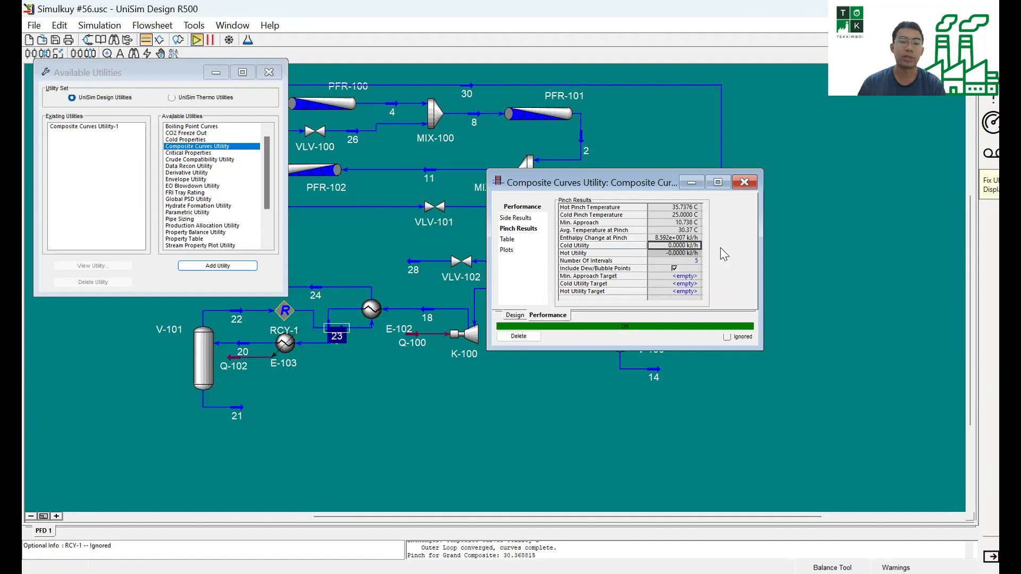
Examine the LMTD values in the utility's tabular results and show the composite curves plot of temperature against enthalpy change.
left_click(515, 240)
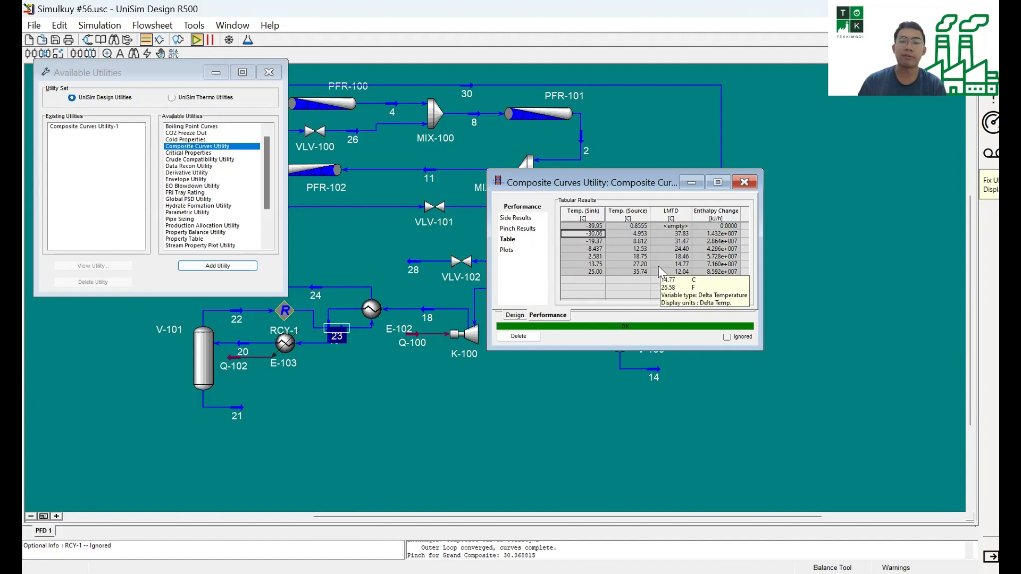
left_click(669, 257)
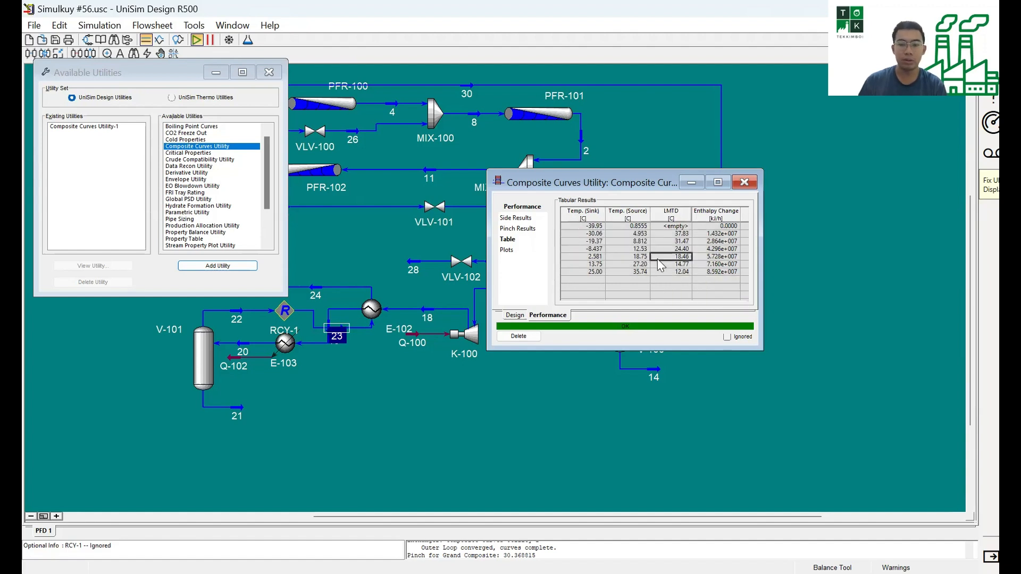
left_click(518, 253)
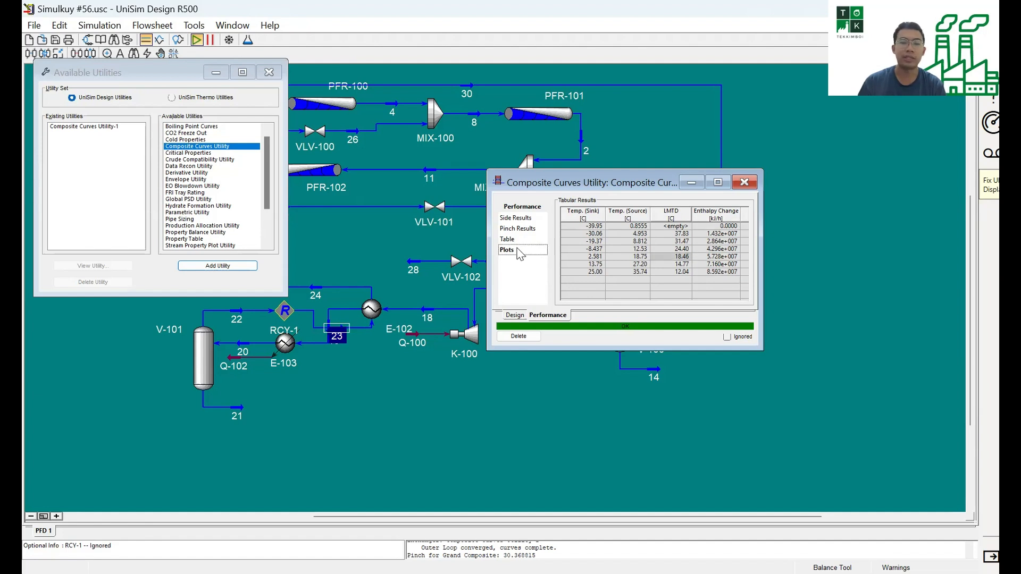
left_click(718, 184)
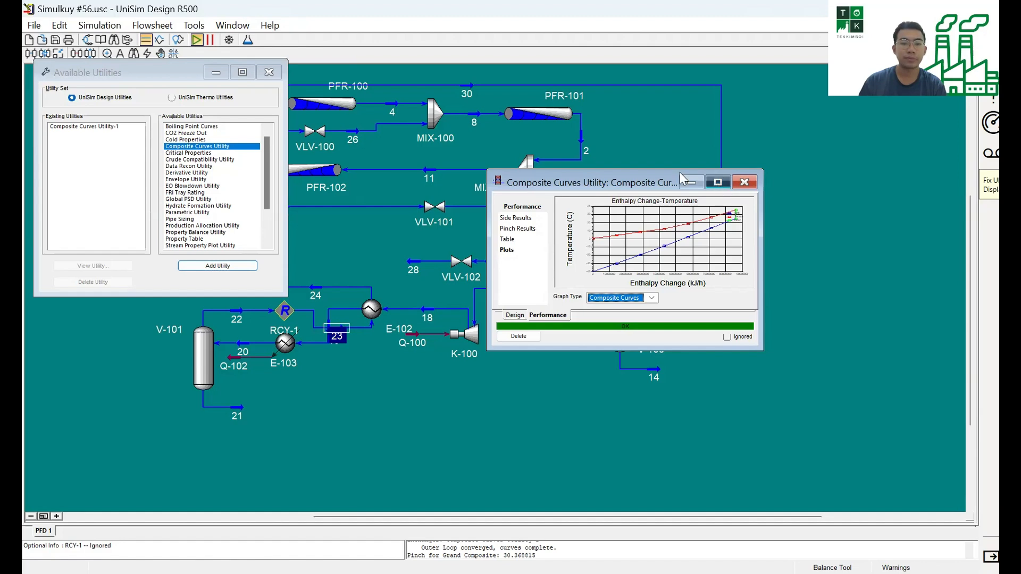